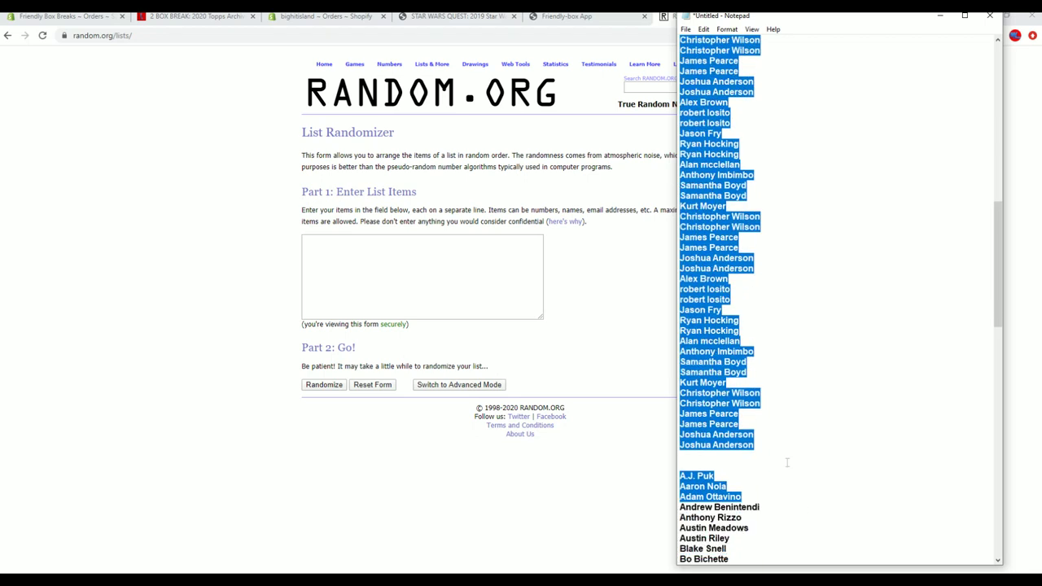
# Step: Copy the selected participant names from Notepad into the RANDOM.ORG List Randomizer form and randomize the list
pyautogui.rightClick(757, 355)
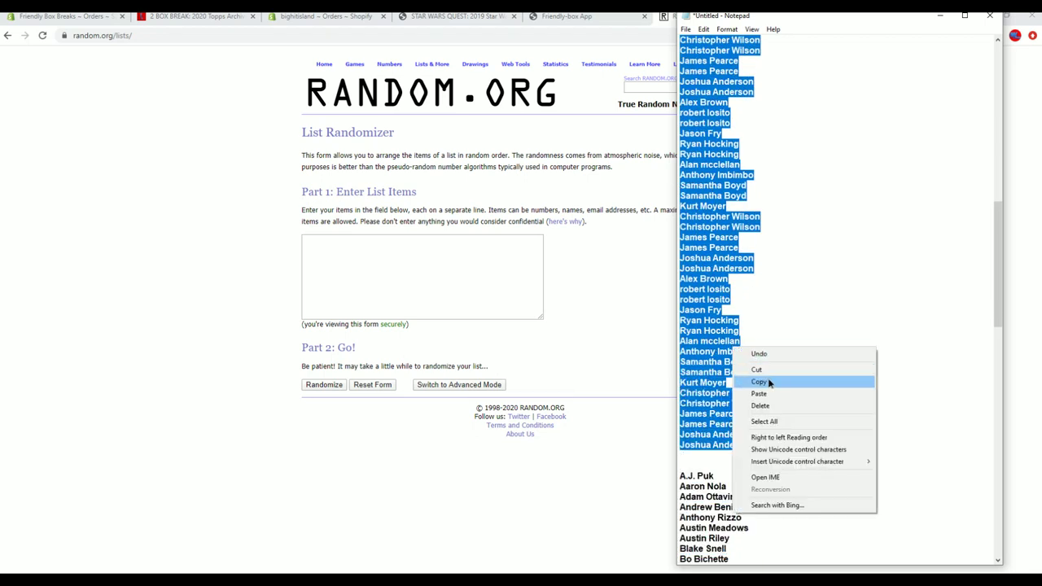
pyautogui.click(758, 382)
pyautogui.click(442, 261)
pyautogui.rightClick(442, 259)
pyautogui.click(480, 341)
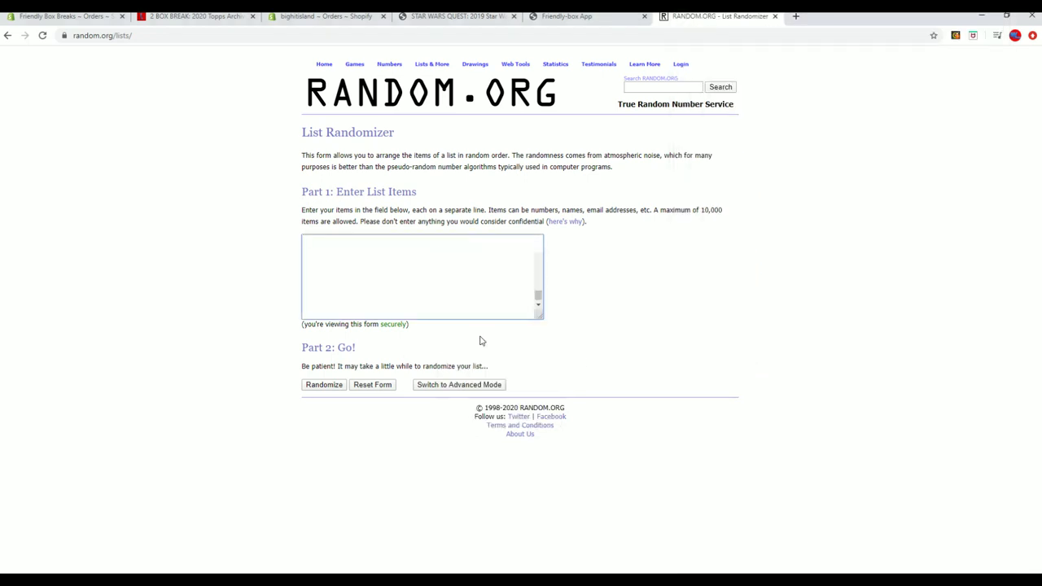
pyautogui.click(342, 384)
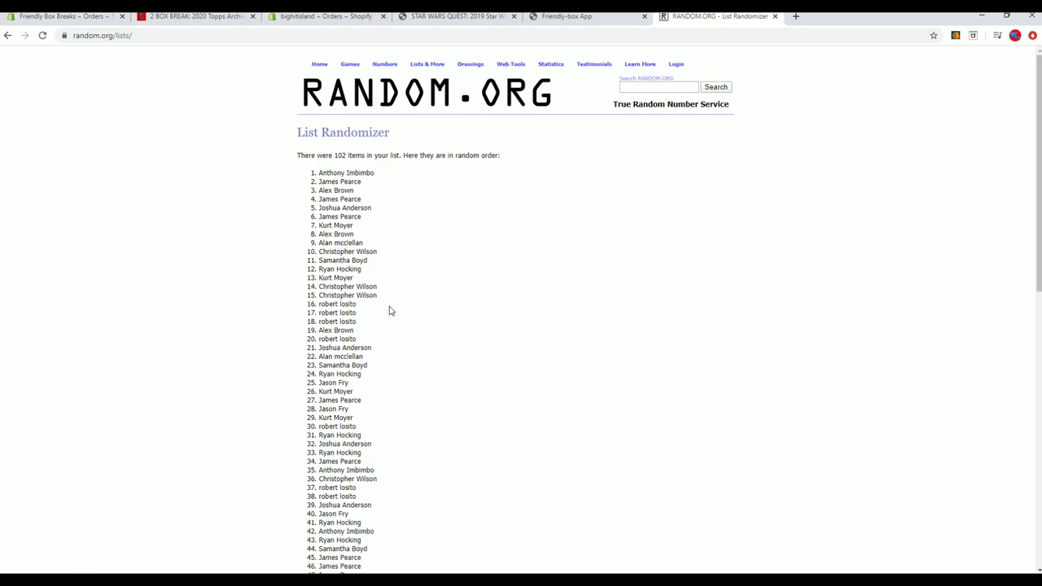
# Step: Re-randomize the participant list until it has been randomized seven times in total
pyautogui.scroll(-10, 389, 310)
pyautogui.click(312, 508)
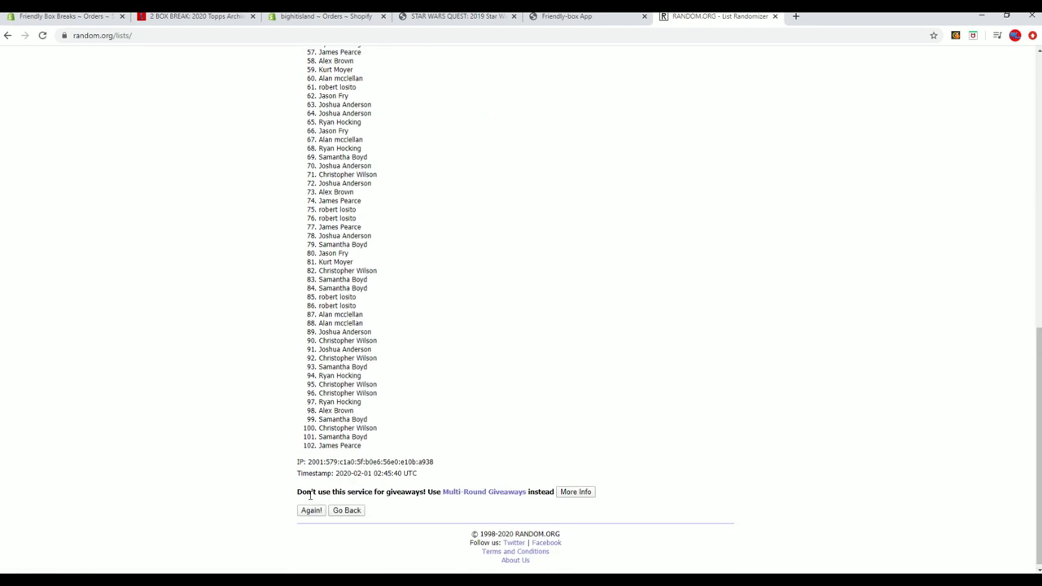
pyautogui.click(314, 509)
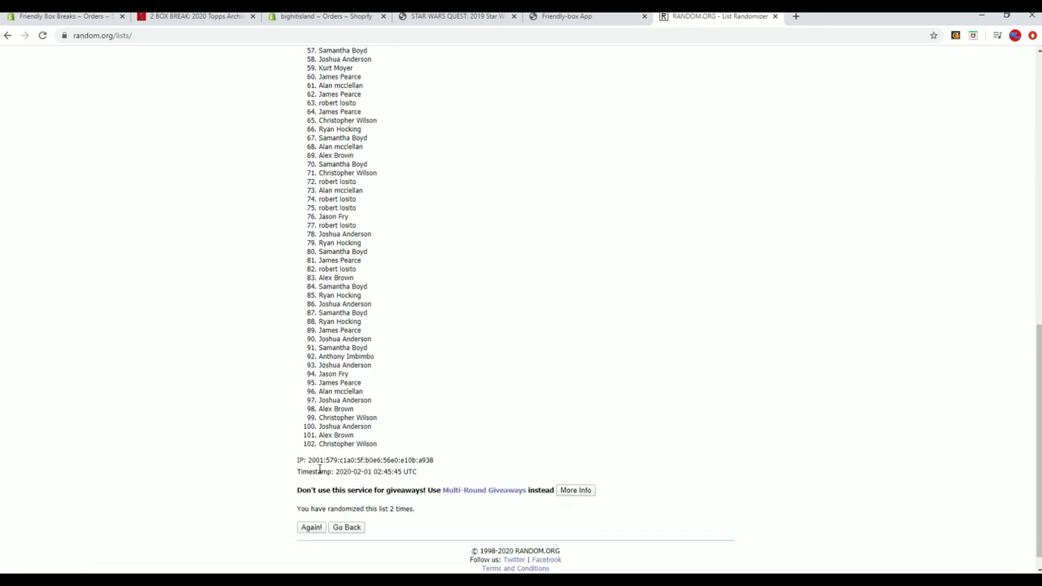
pyautogui.click(314, 510)
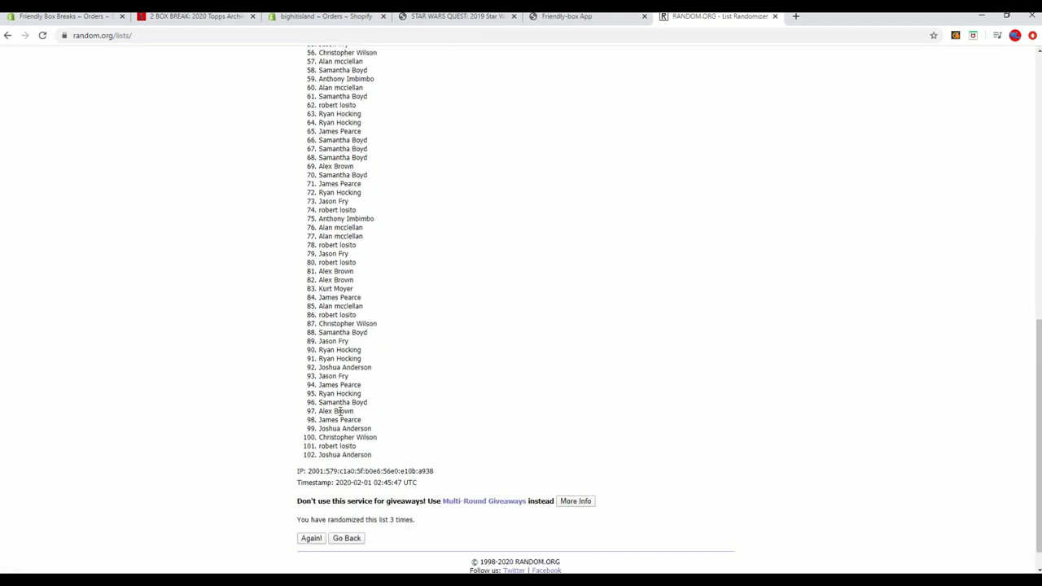
pyautogui.click(315, 510)
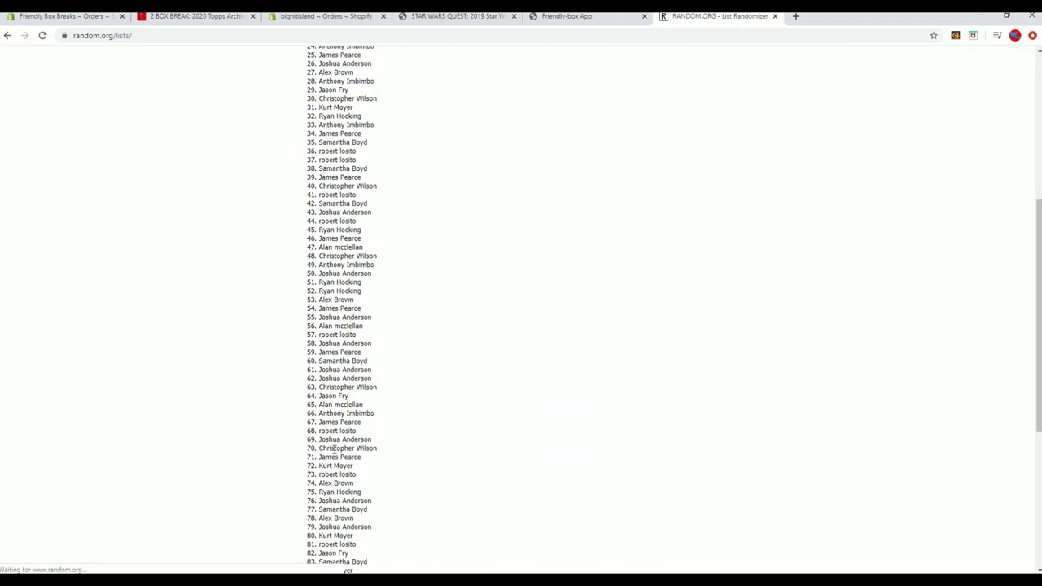
pyautogui.click(313, 510)
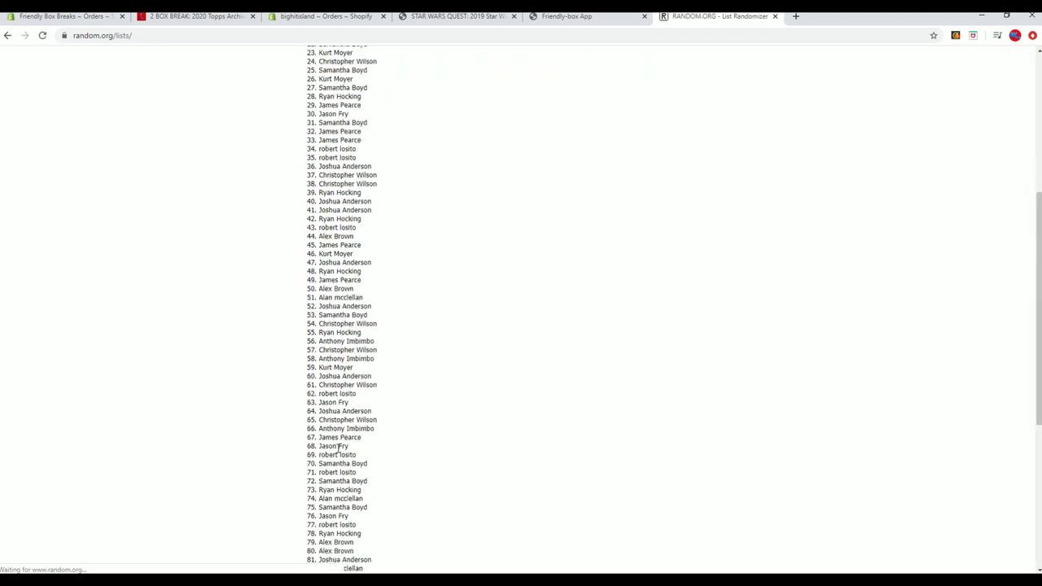
pyautogui.click(312, 508)
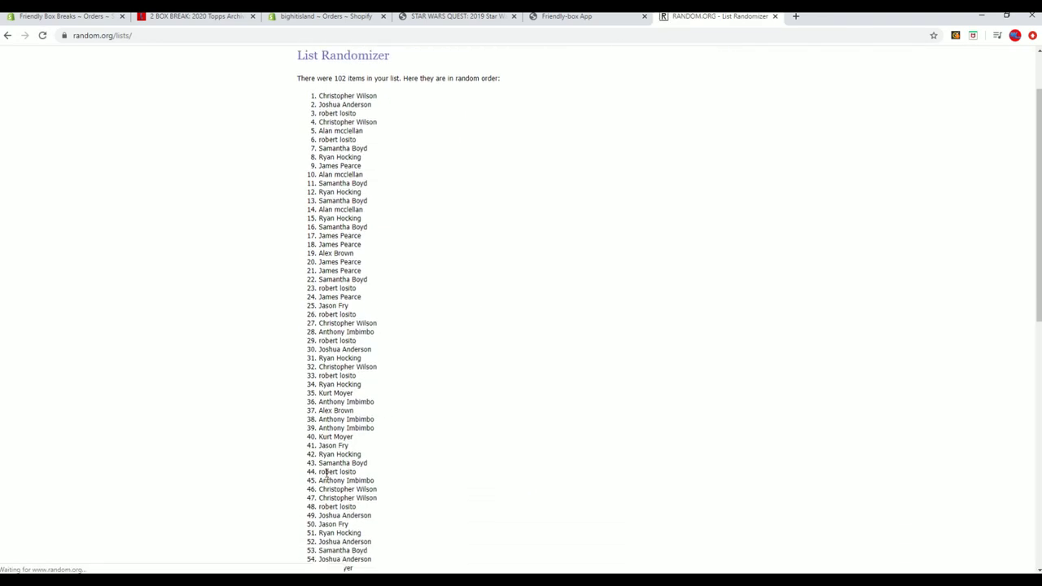
pyautogui.click(313, 538)
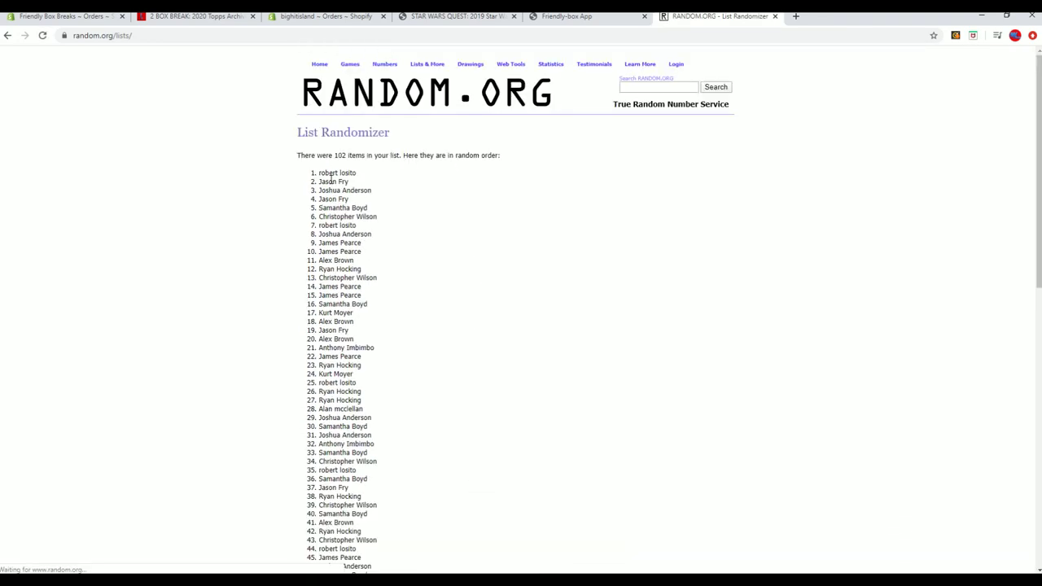
# Step: Copy the entire randomized participant list, from item 1 to item 102, and switch to the blank Excel workbook, maximized
pyautogui.moveTo(323, 173); pyautogui.dragTo(373, 430)
pyautogui.scroll(-7, 386, 269)
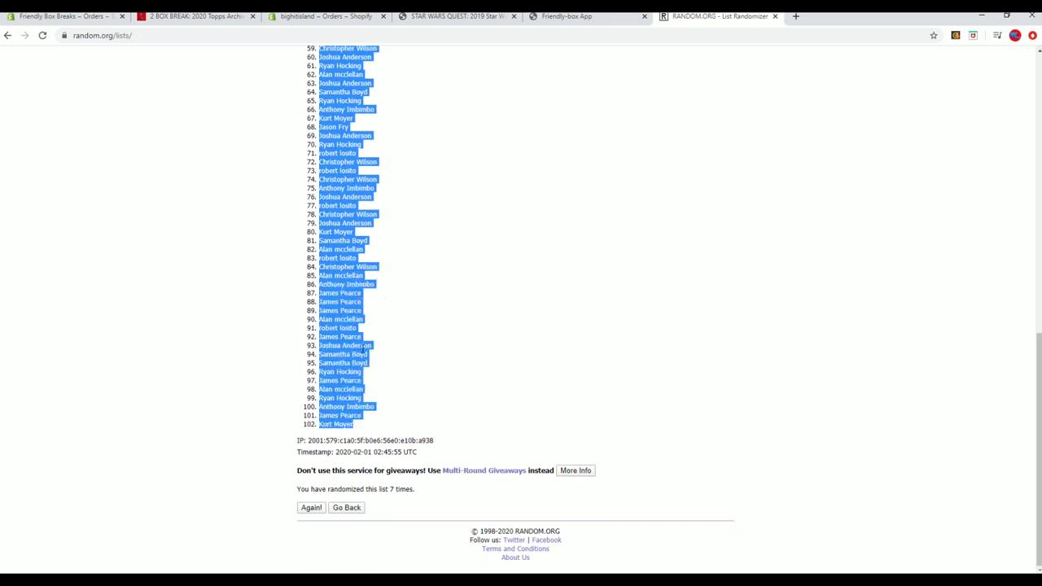
pyautogui.hotkey('alt', 'Tab')
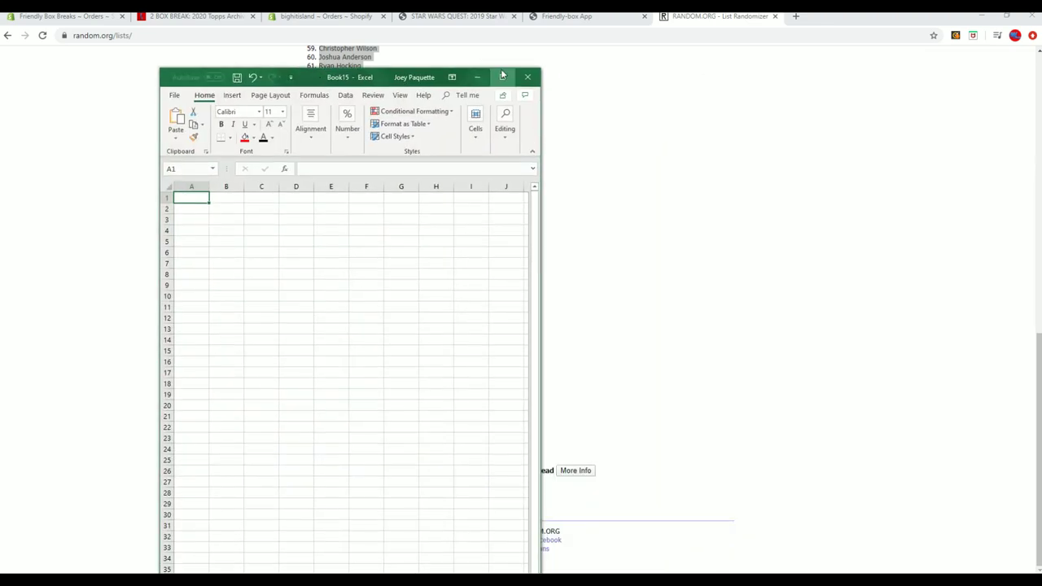
pyautogui.click(503, 78)
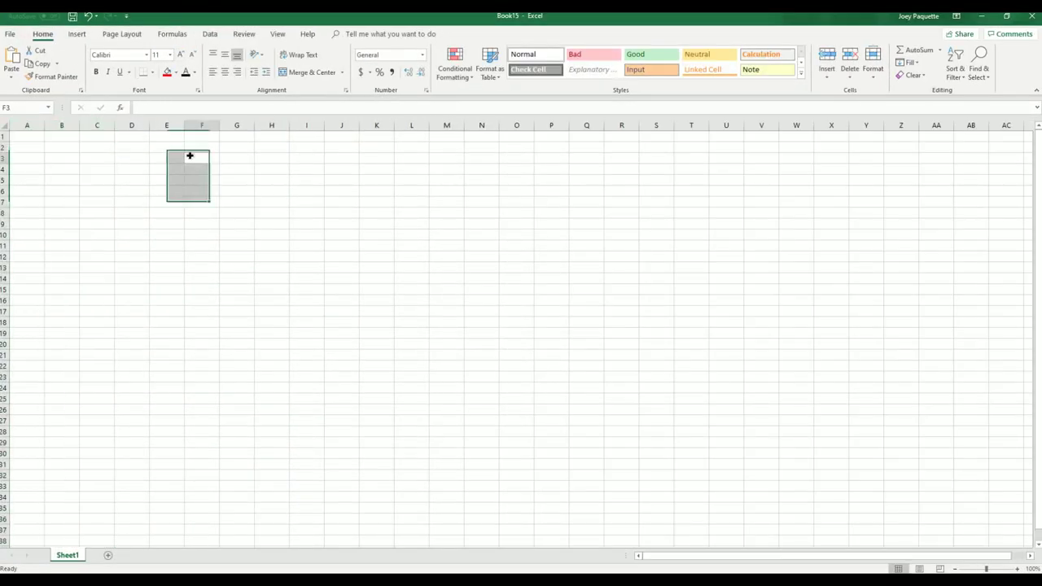
# Step: Widen column A and paste the copied participant list as plain text starting at cell A1
pyautogui.click(195, 157)
pyautogui.moveTo(45, 125); pyautogui.dragTo(138, 123)
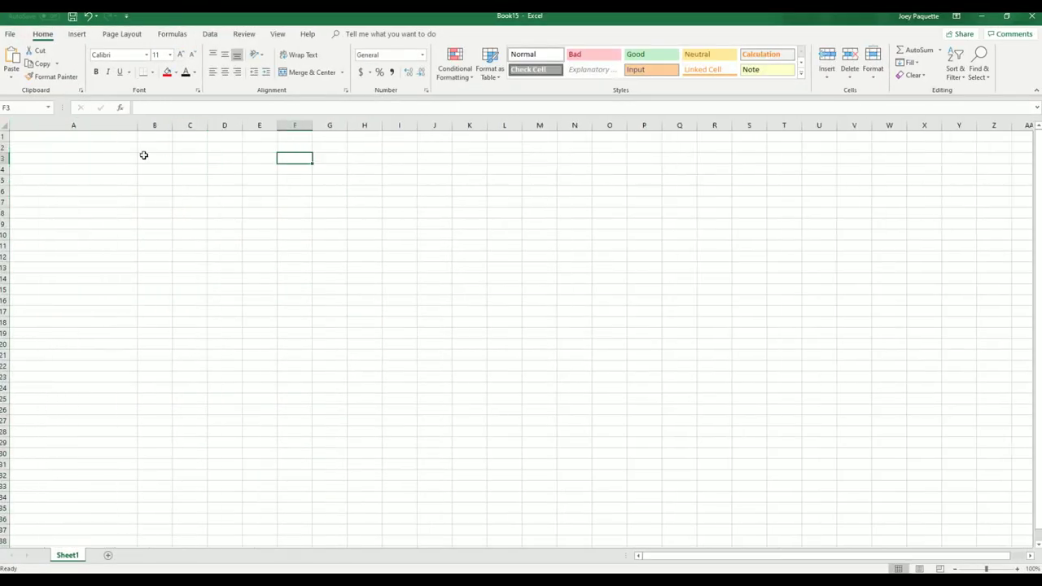
pyautogui.rightClick(101, 137)
pyautogui.click(139, 198)
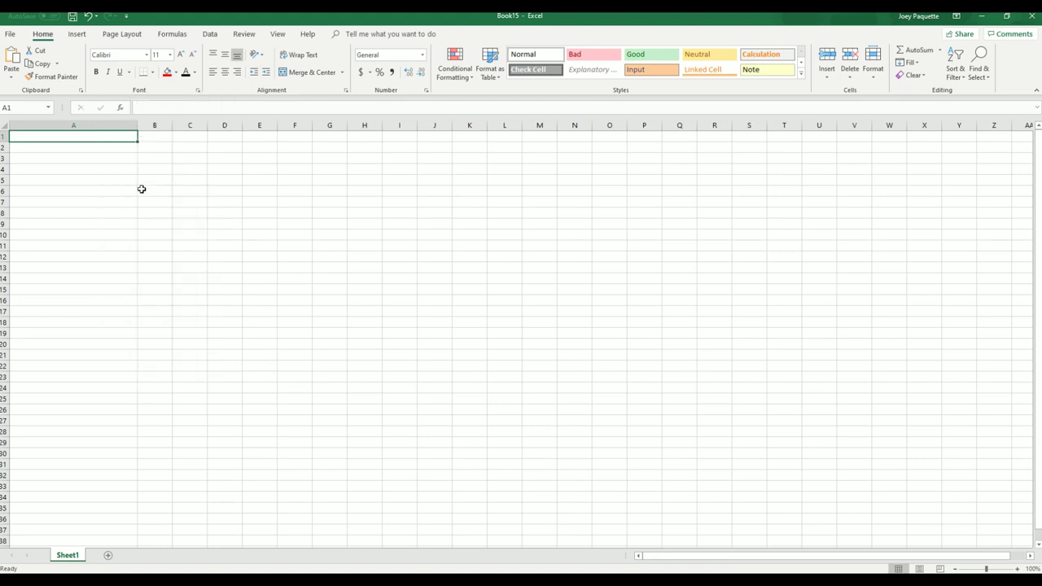
pyautogui.click(76, 141)
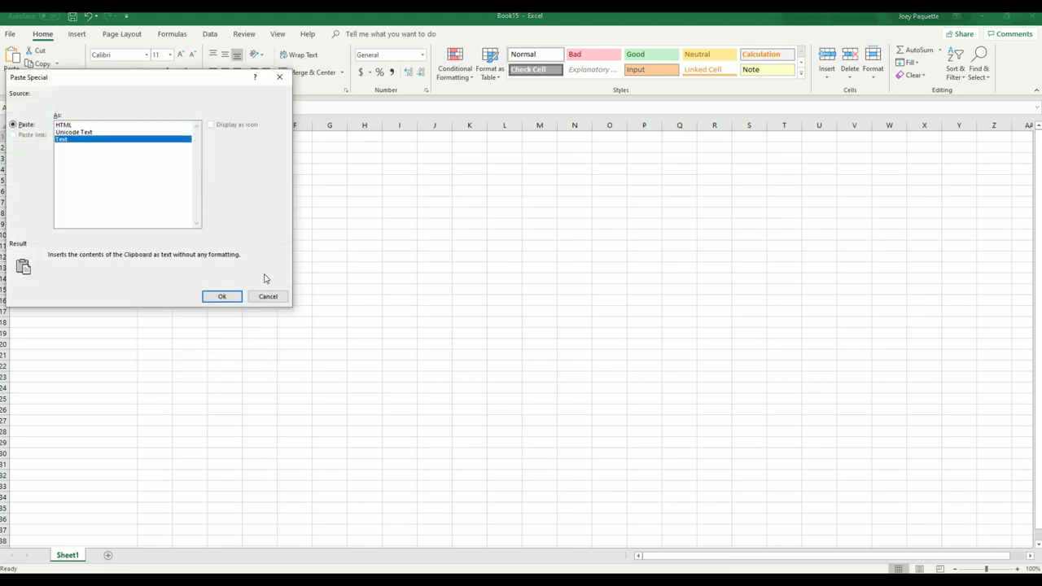
pyautogui.click(223, 297)
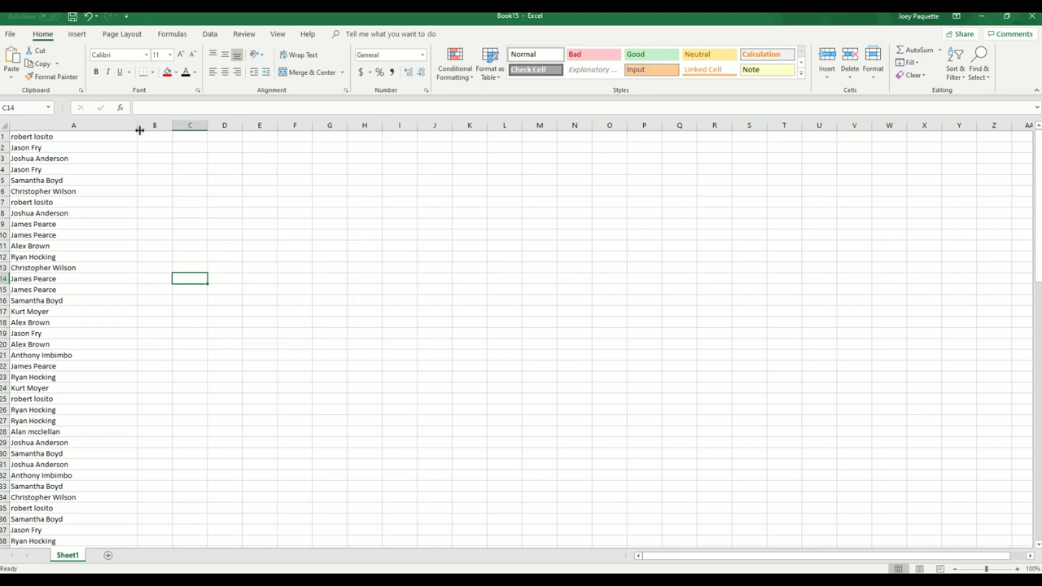
# Step: Widen column B and narrow column A to fit the participant names, and select cell B1
pyautogui.moveTo(137, 128); pyautogui.dragTo(220, 124)
pyautogui.click(140, 186)
pyautogui.moveTo(100, 125); pyautogui.dragTo(92, 125)
pyautogui.click(140, 139)
# Step: Switch back to RANDOM.ORG in the browser and open a fresh List Randomizer form
pyautogui.click(982, 16)
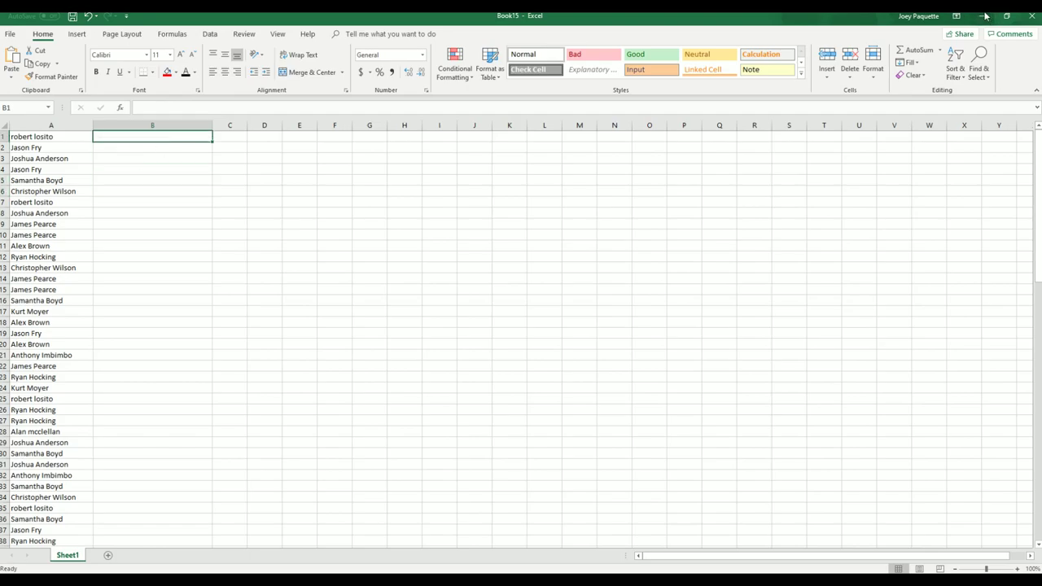
pyautogui.moveTo(428, 59)
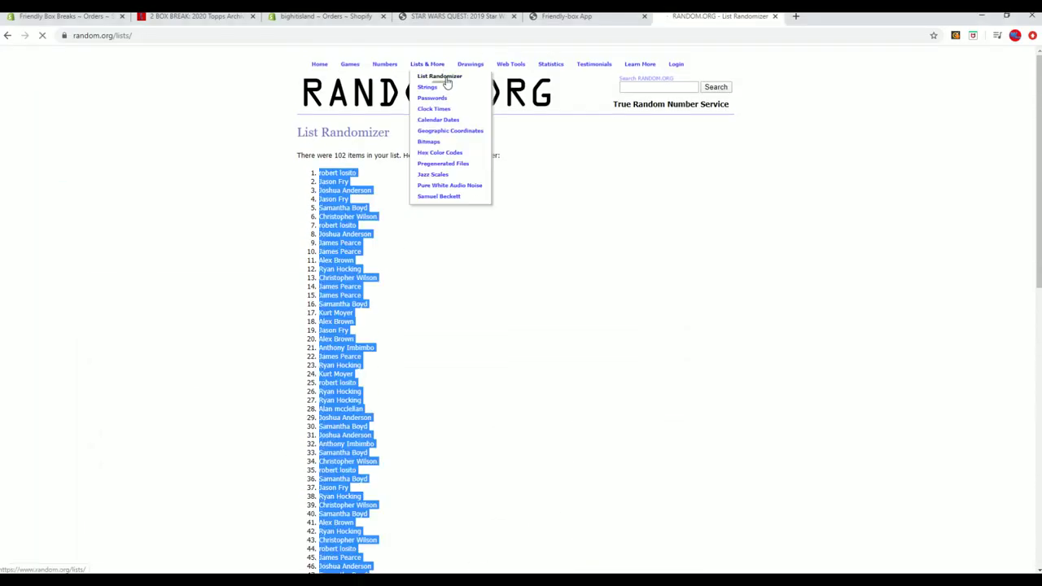
pyautogui.click(447, 78)
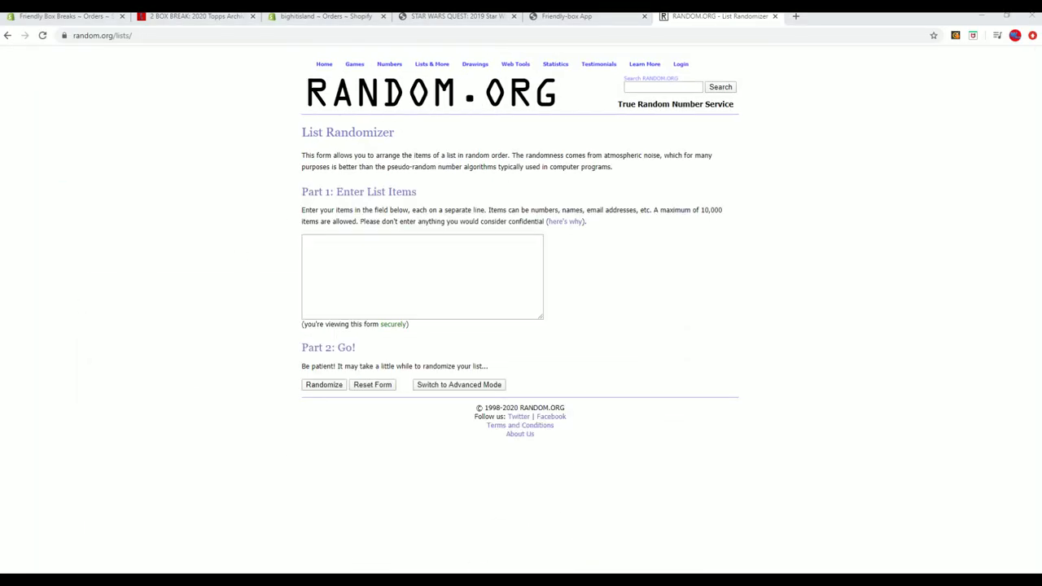
# Step: Switch to Notepad and copy the full baseball player list from A.J. Puk to Zack Wheeler
pyautogui.hotkey('alt', 'Tab')
pyautogui.scroll(-5, 673, 349)
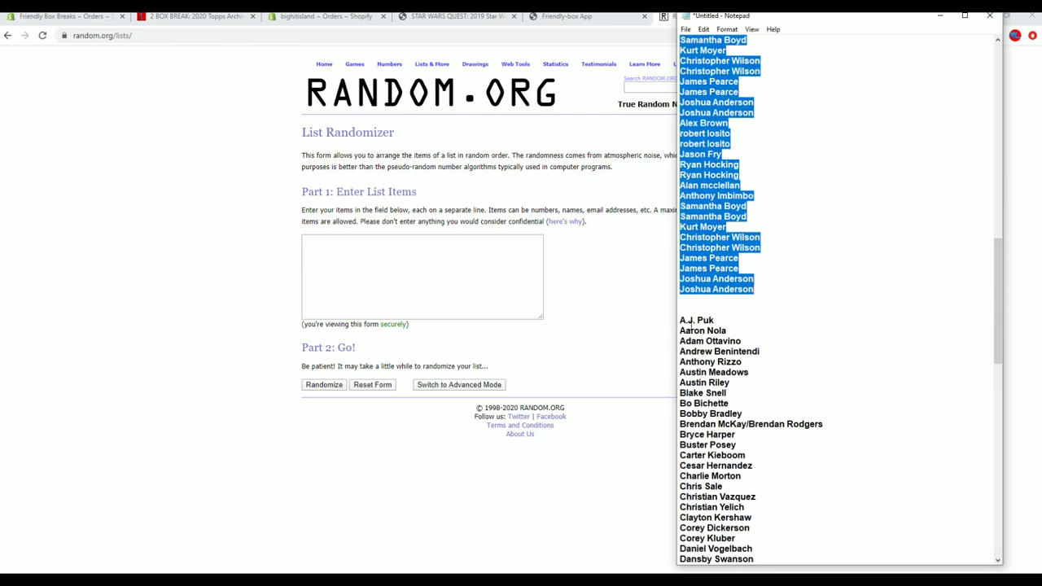
pyautogui.moveTo(681, 320); pyautogui.dragTo(841, 561)
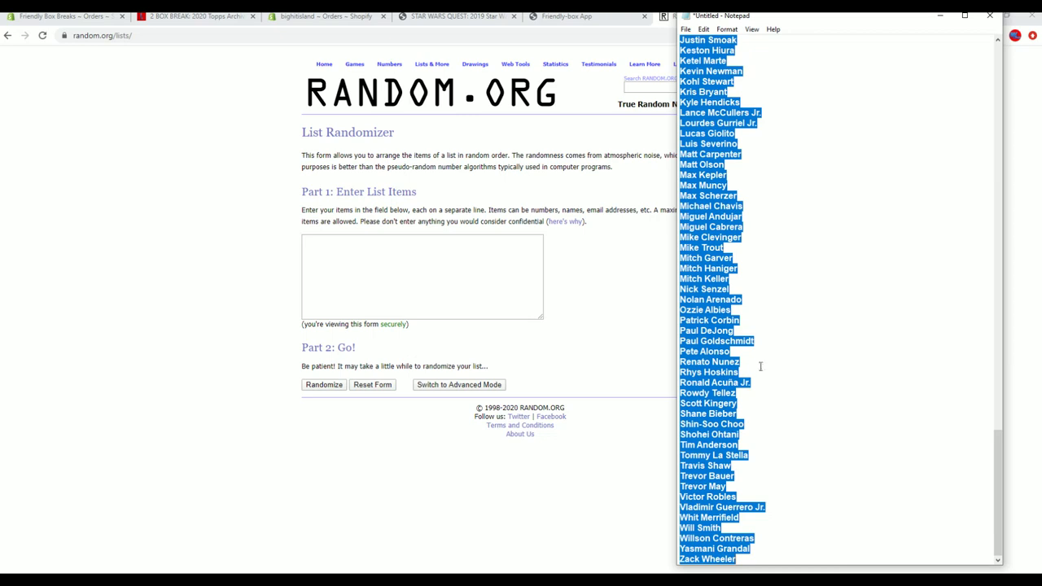
pyautogui.rightClick(754, 311)
pyautogui.click(775, 349)
# Step: Paste the player list into the List Randomizer's list items field and randomize it
pyautogui.click(349, 264)
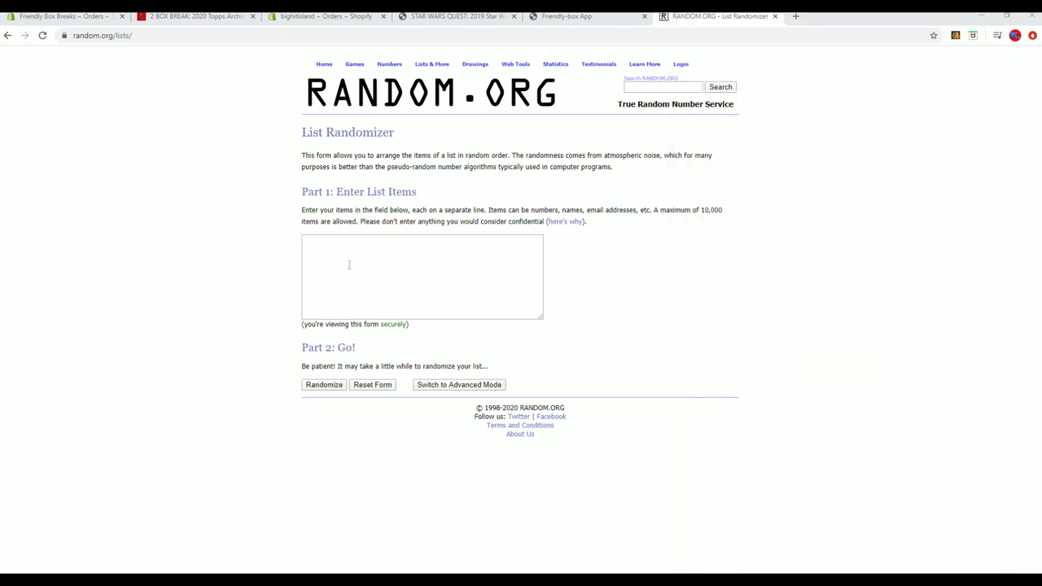
pyautogui.rightClick(348, 265)
pyautogui.click(384, 337)
pyautogui.click(335, 384)
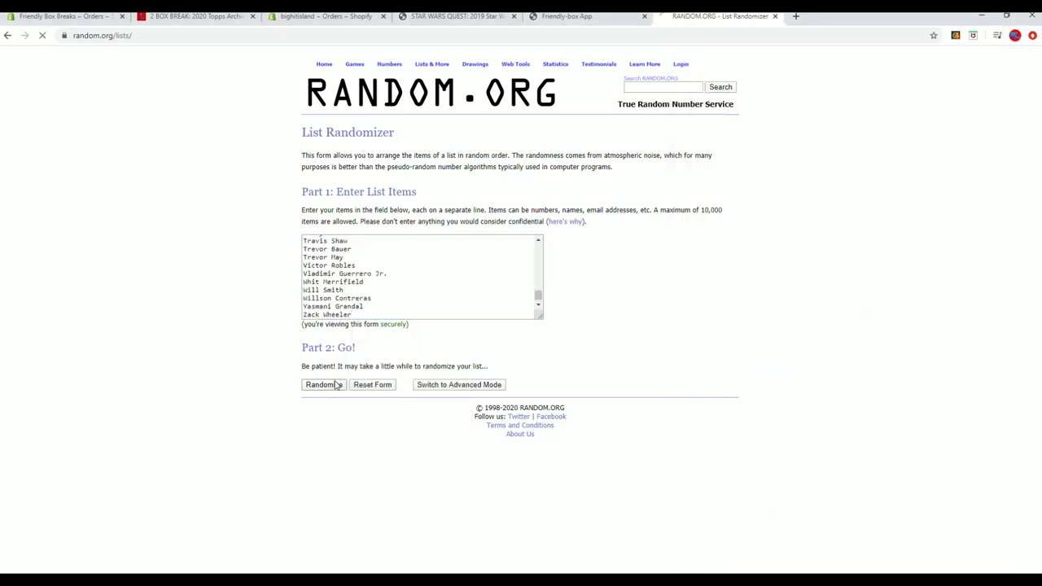
# Step: Re-randomize the player list until it has been randomized seven times in total
pyautogui.scroll(-10, 309, 537)
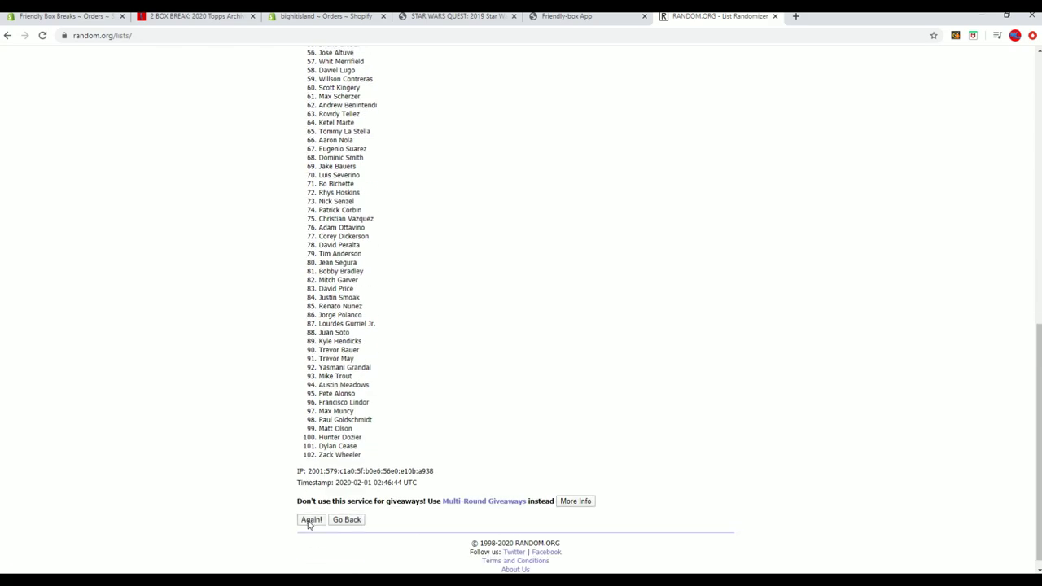
pyautogui.click(310, 520)
pyautogui.scroll(-10, 310, 530)
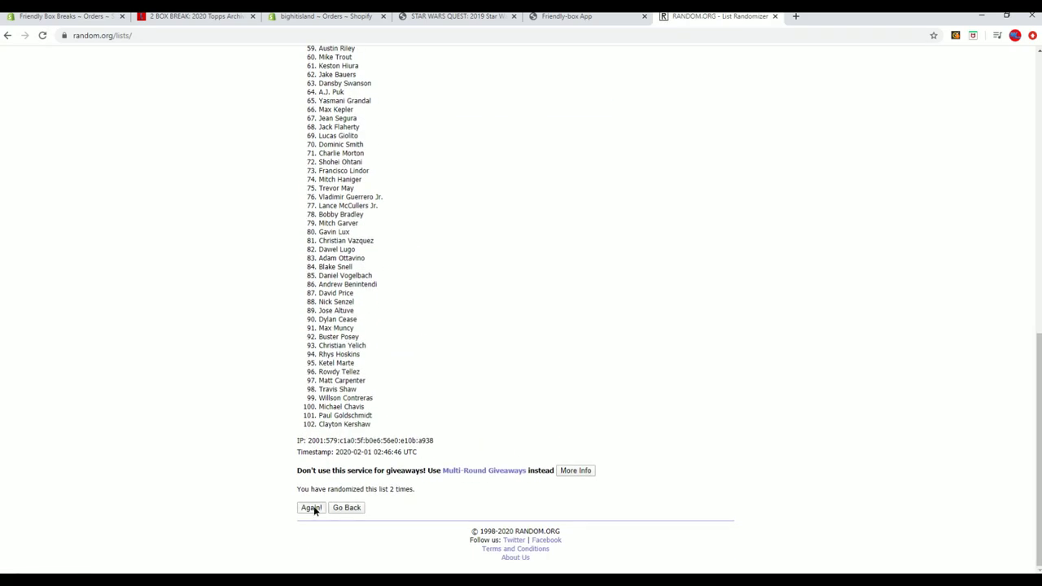
pyautogui.click(312, 508)
pyautogui.scroll(-10, 305, 512)
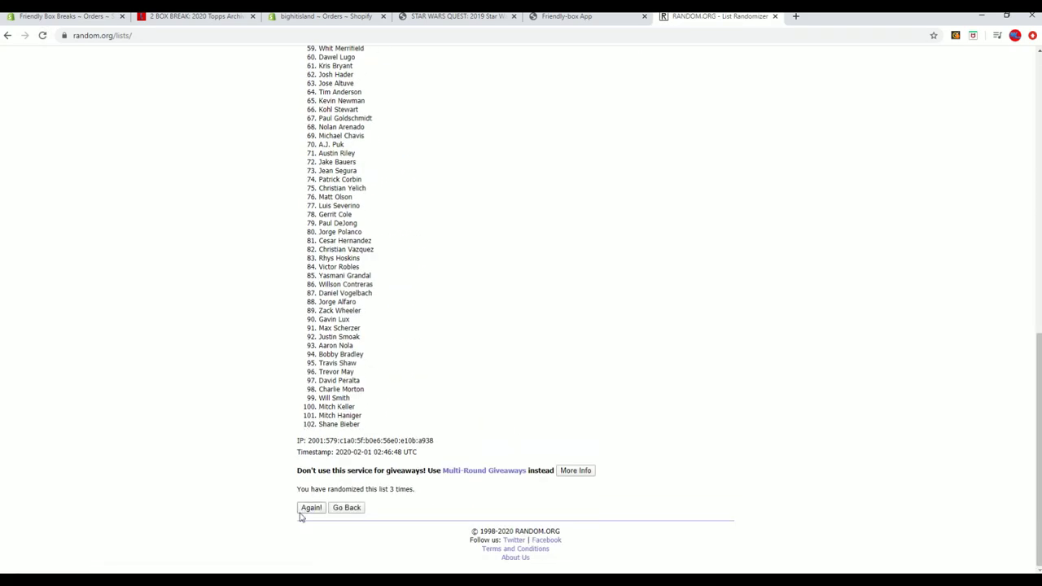
pyautogui.click(305, 511)
pyautogui.scroll(-10, 309, 505)
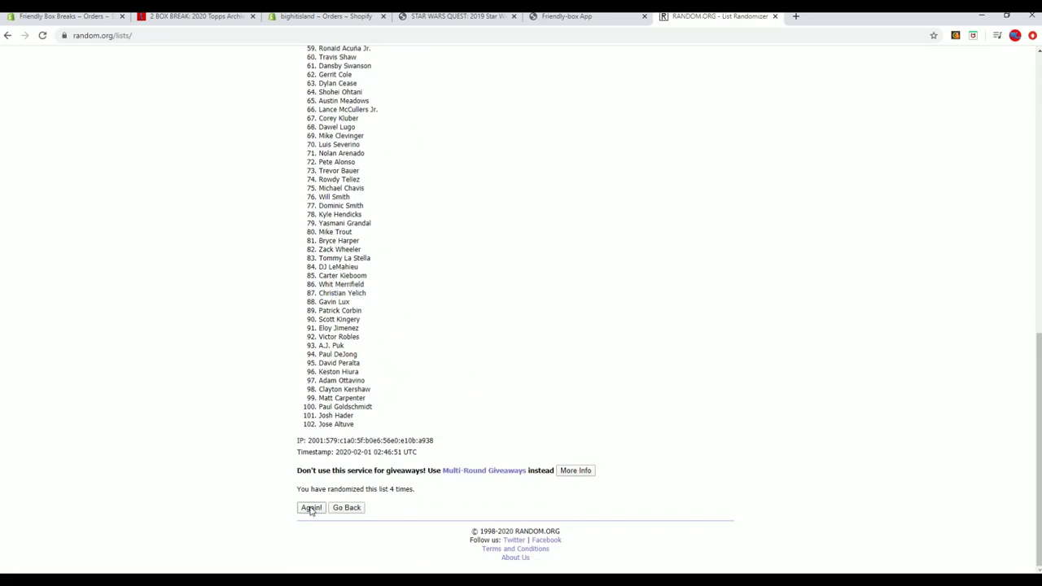
pyautogui.click(310, 508)
pyautogui.scroll(-10, 305, 504)
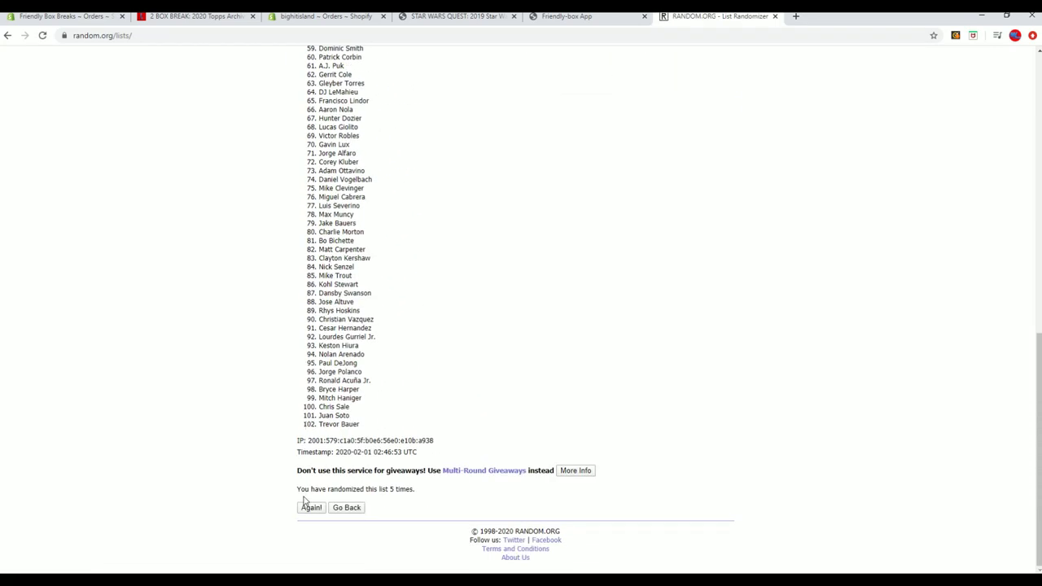
pyautogui.click(307, 507)
pyautogui.scroll(-10, 301, 509)
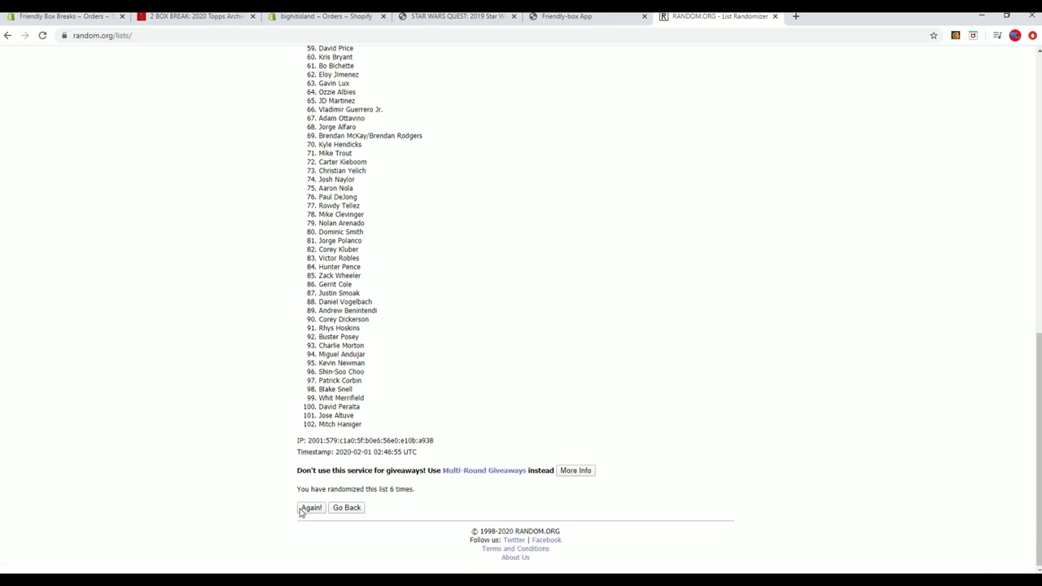
pyautogui.click(309, 509)
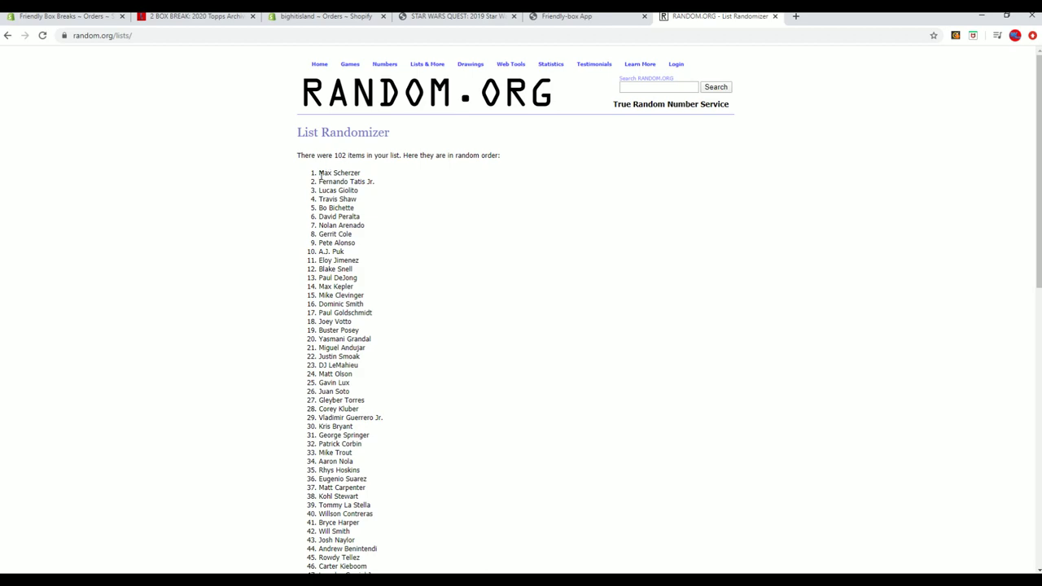
# Step: Select and copy the entire randomized player list, from item 1 to item 102
pyautogui.moveTo(319, 175); pyautogui.dragTo(363, 425)
pyautogui.scroll(-9, 366, 213)
pyautogui.scroll(-2, 372, 216)
pyautogui.rightClick(354, 358)
pyautogui.click(362, 365)
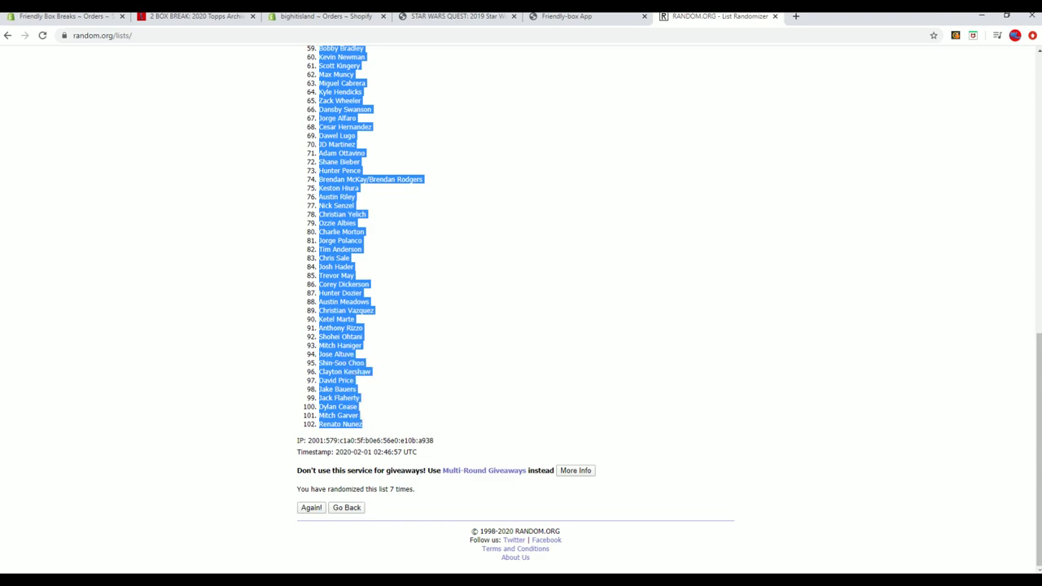
# Step: Switch to Excel and paste the randomized player list as plain text into column B, starting at B1, beside the participant names
pyautogui.hotkey('alt', 'Tab')
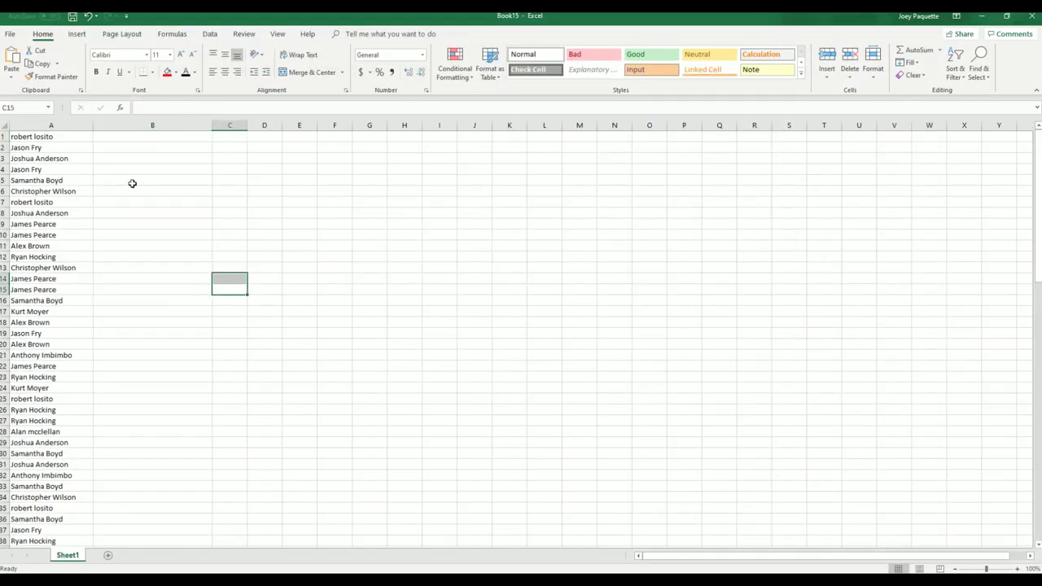
pyautogui.click(123, 137)
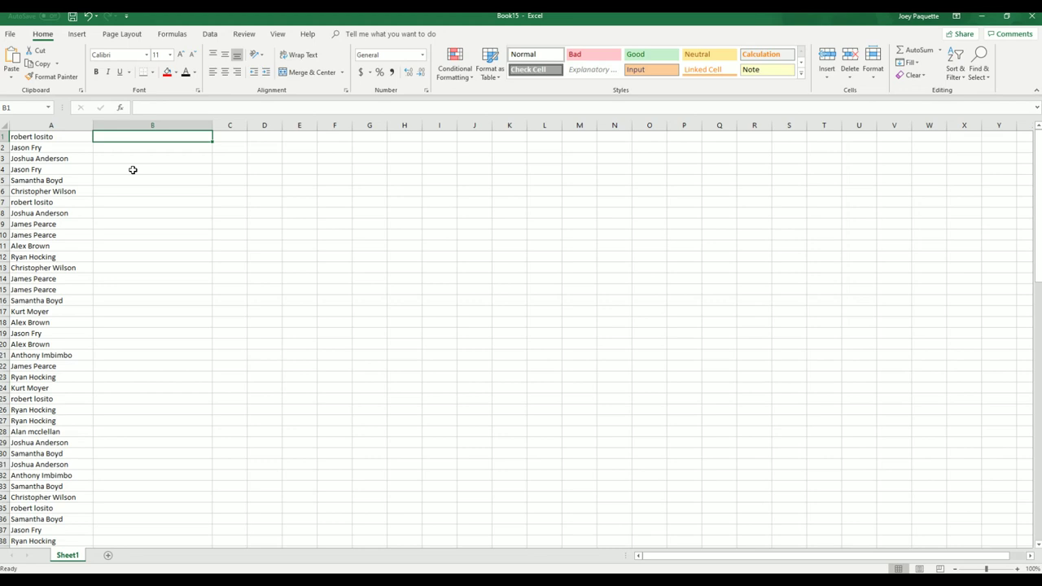
pyautogui.rightClick(142, 137)
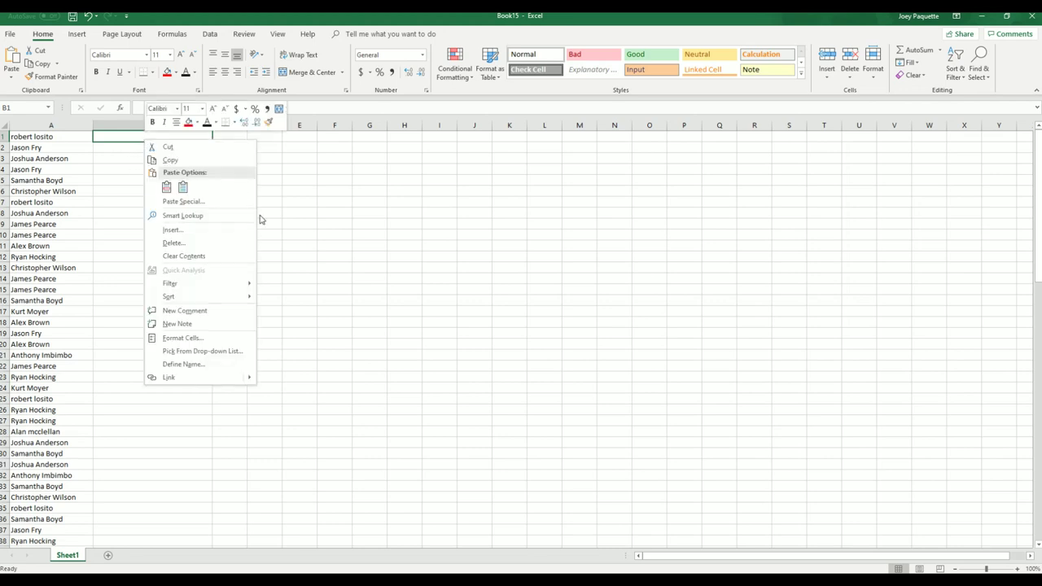
pyautogui.click(239, 202)
pyautogui.click(168, 143)
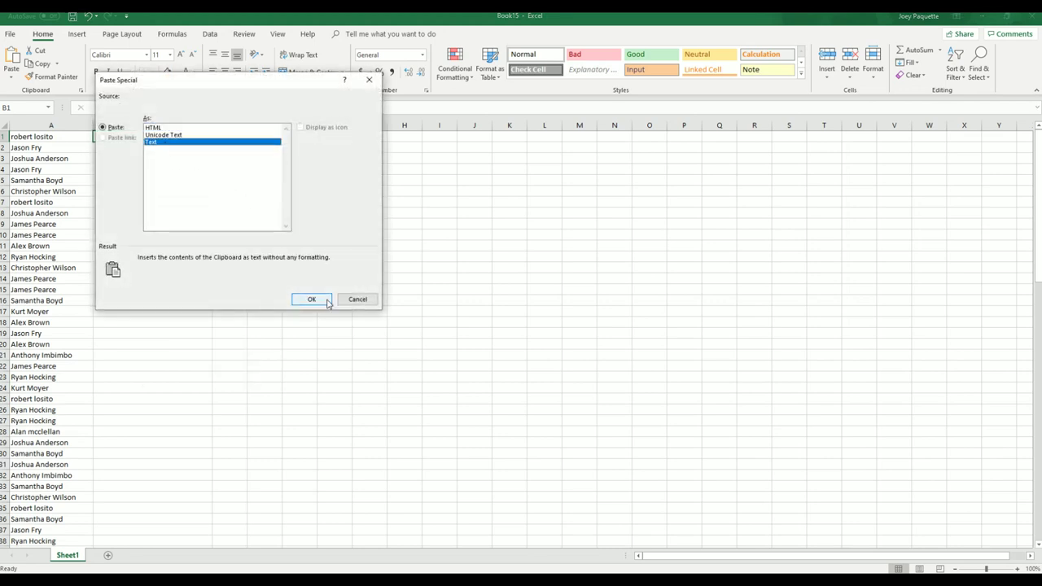
pyautogui.press('Return')
pyautogui.click(264, 223)
pyautogui.scroll(-20, 293, 199)
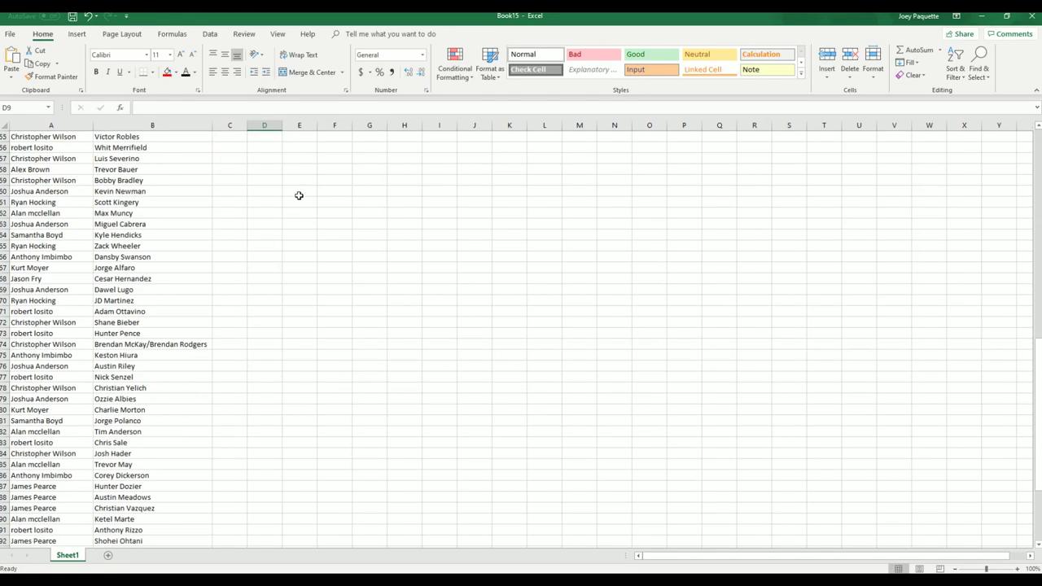
# Step: Apply all borders to the whole of columns A and B
pyautogui.scroll(20, 299, 195)
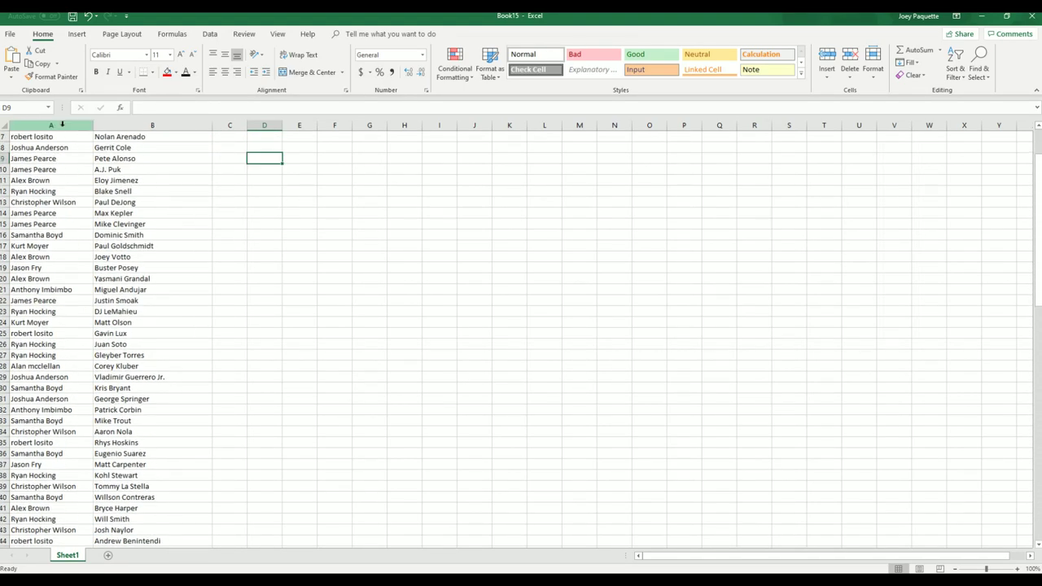
pyautogui.click(61, 123)
pyautogui.scroll(2, 163, 163)
pyautogui.moveTo(50, 125); pyautogui.dragTo(152, 125)
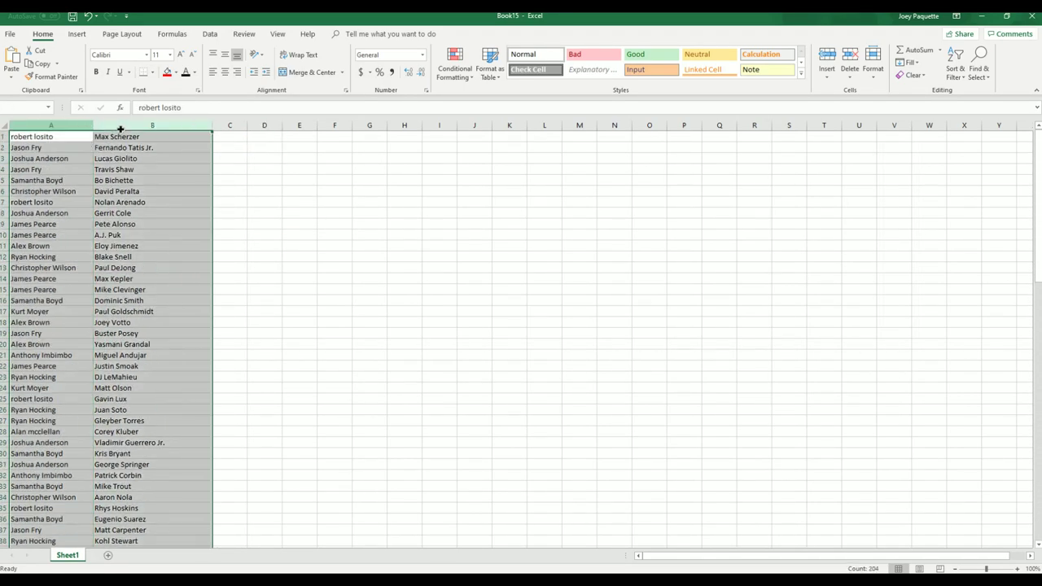
pyautogui.click(151, 72)
pyautogui.click(183, 166)
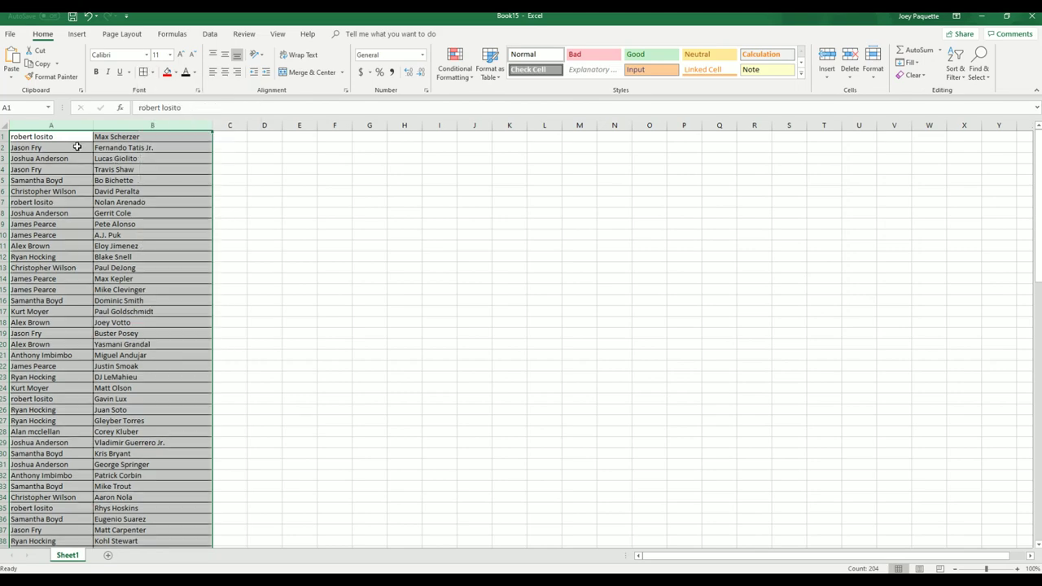
pyautogui.click(78, 140)
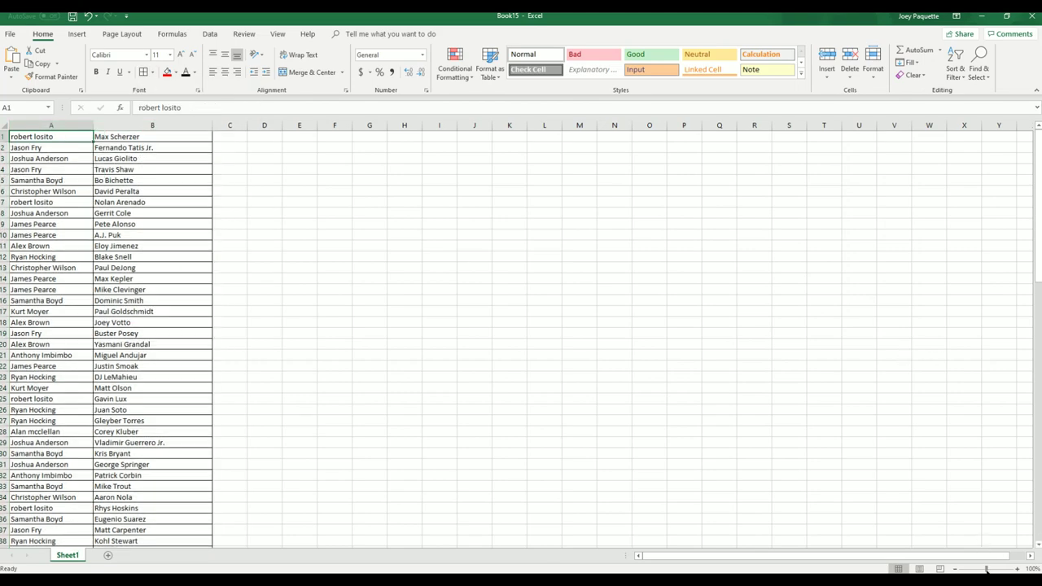
# Step: Magnify the sheet to 400% and review the participant and player pairings from row 1 down
pyautogui.keyDown('ctrl'); pyautogui.scroll(20, 836, 291); pyautogui.keyUp('ctrl')
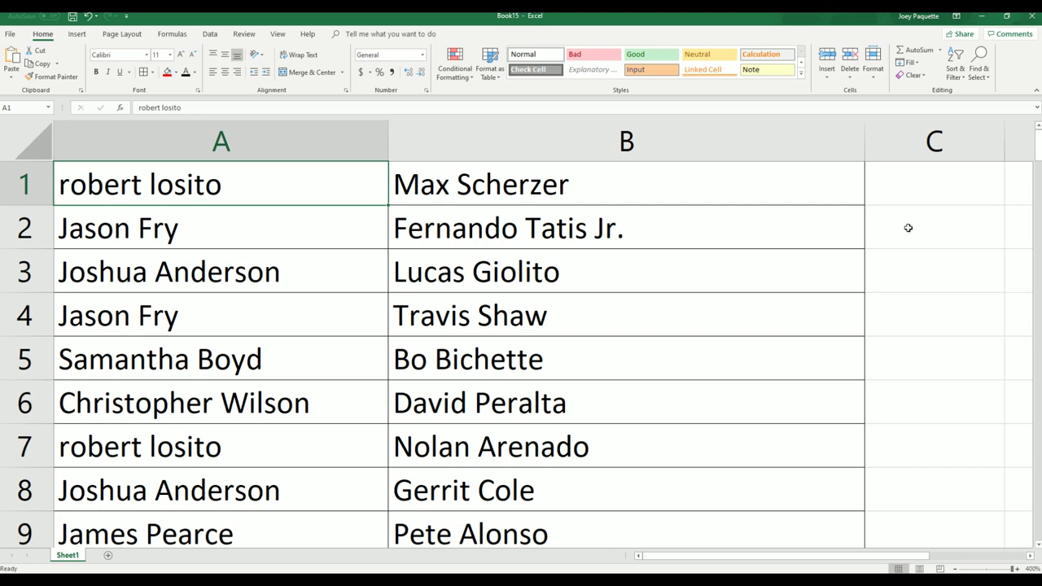
pyautogui.moveTo(1038, 137)
pyautogui.mouseDown()
pyautogui.moveTo(1036, 156)
pyautogui.moveTo(1036, 138)
pyautogui.mouseUp()
# Step: Sort the list by player name in column B from A to Z, expanding the selection to include column A, and review the sorted pairings
pyautogui.click(574, 151)
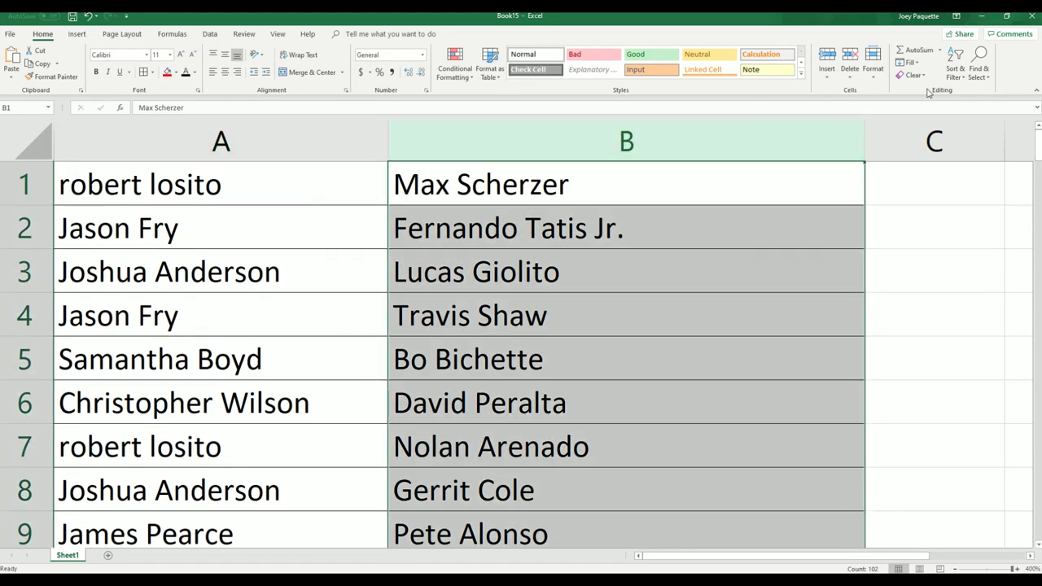
pyautogui.click(955, 65)
pyautogui.click(971, 92)
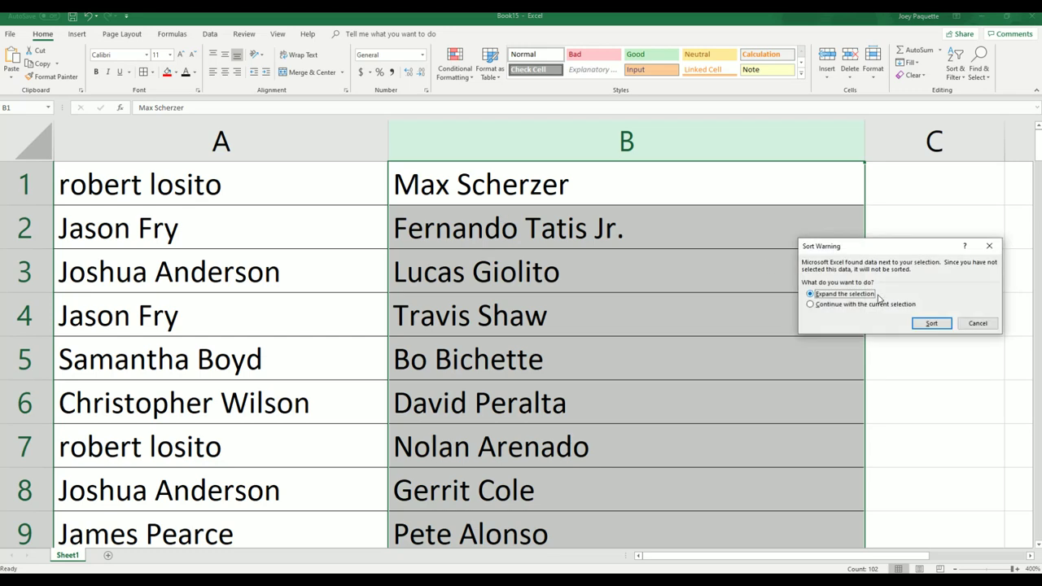
pyautogui.click(927, 324)
pyautogui.click(879, 298)
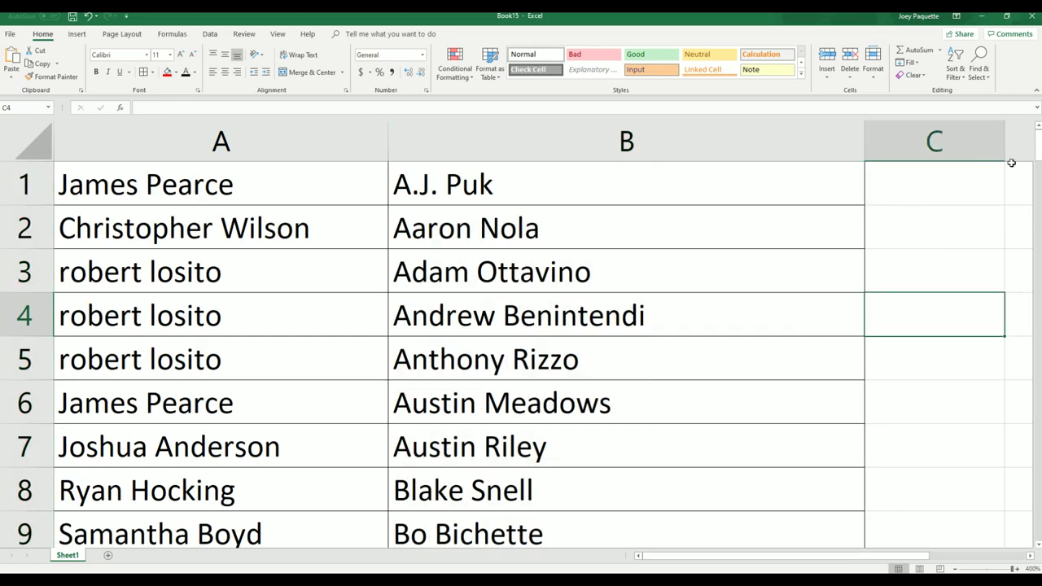
pyautogui.moveTo(1038, 154); pyautogui.dragTo(1038, 187)
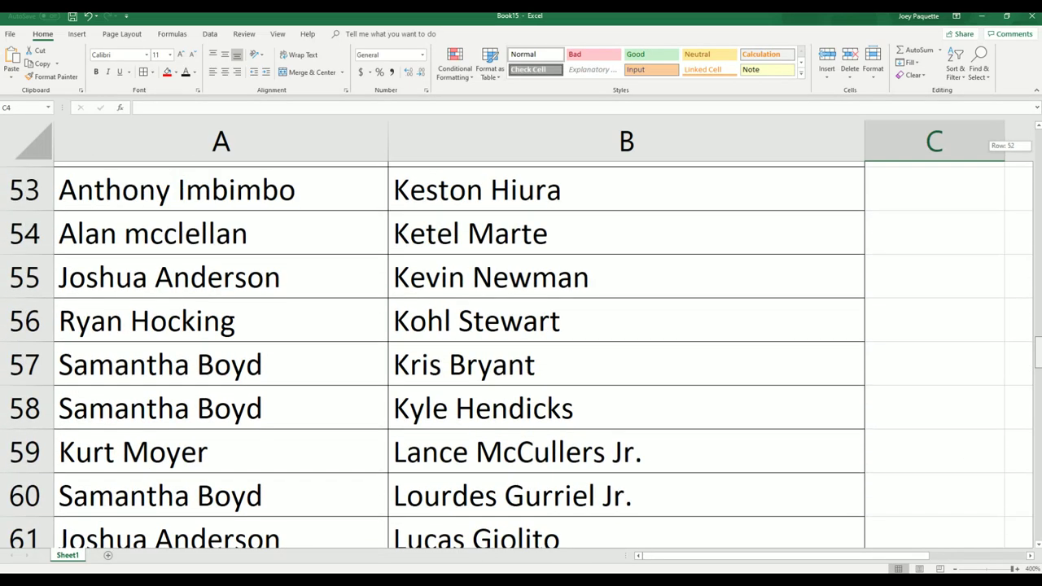
pyautogui.moveTo(1038, 350); pyautogui.dragTo(1039, 154)
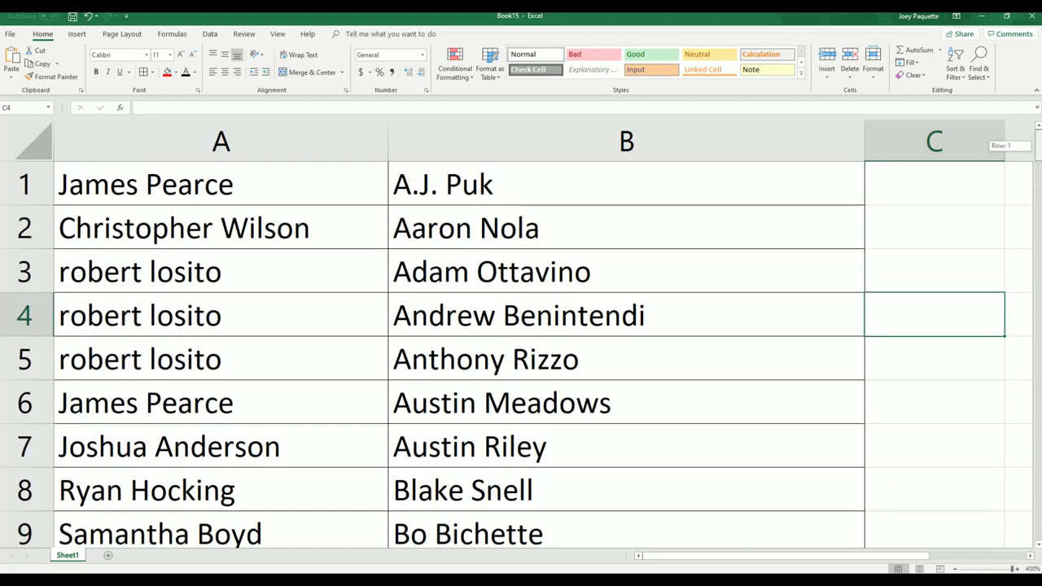